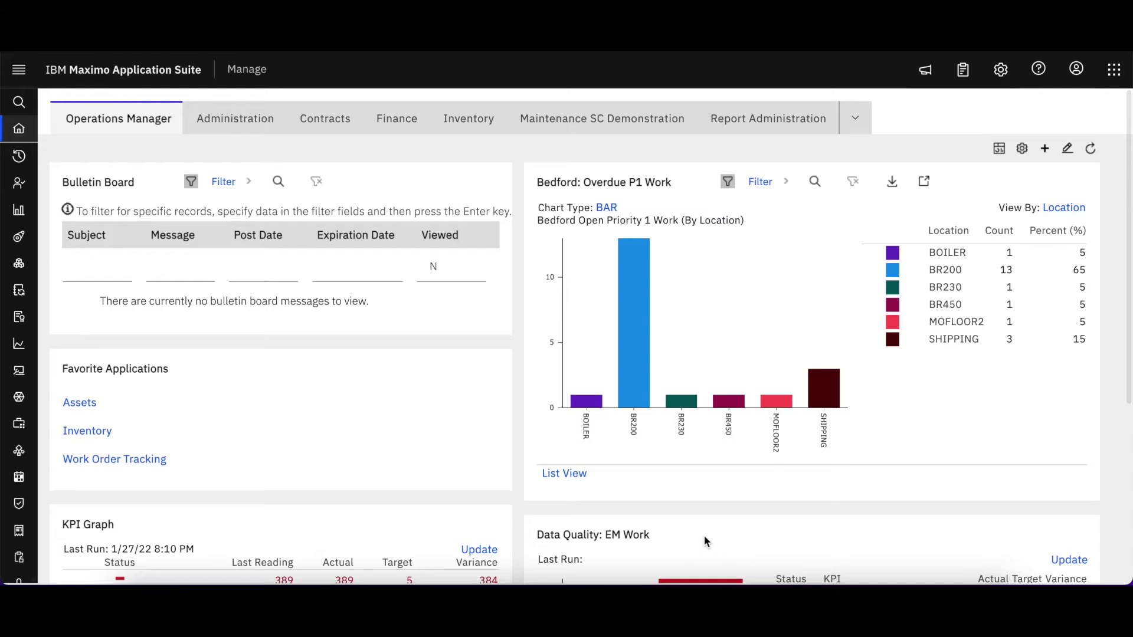
# Open the Assets application from the start center's Favorite Applications.
pyautogui.click(81, 402)
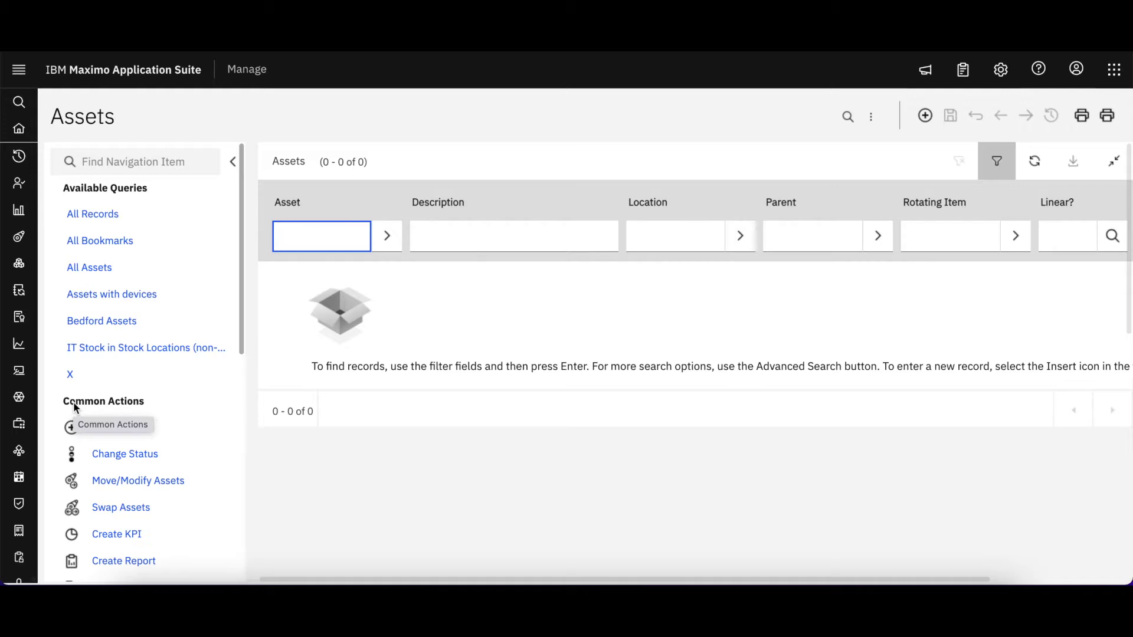
pyautogui.scroll(-4, 153, 244)
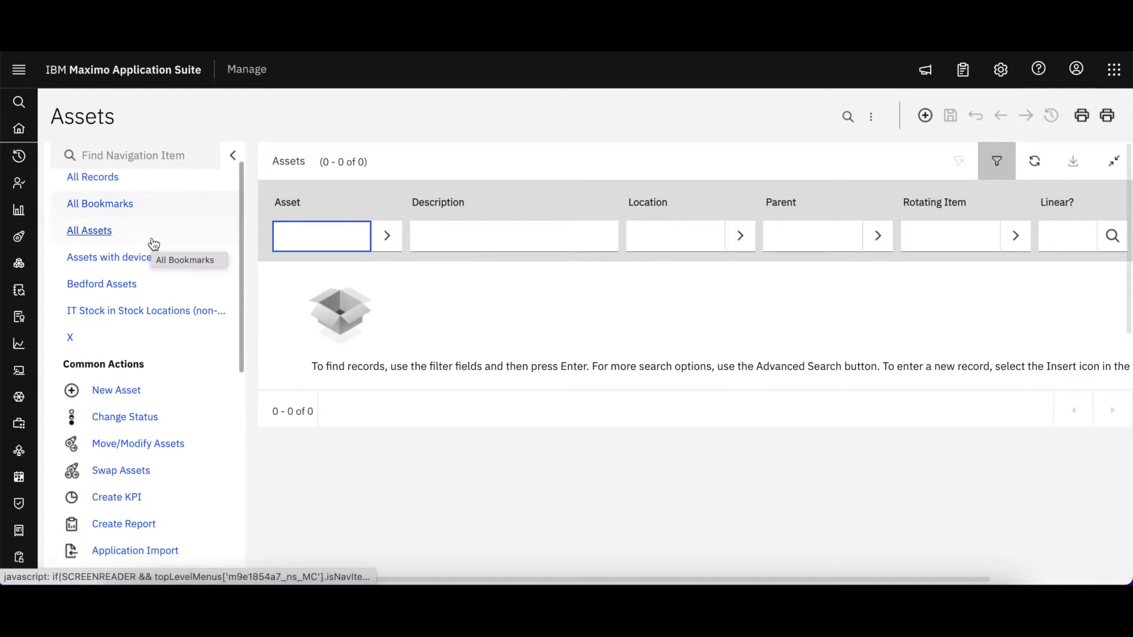
pyautogui.scroll(4, 153, 244)
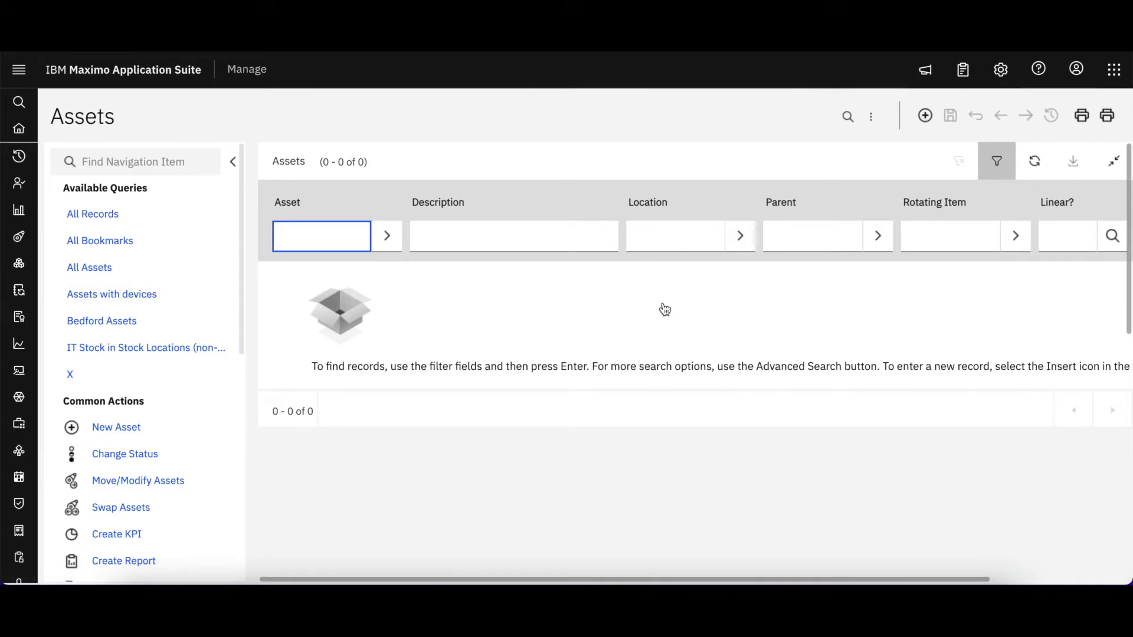
pyautogui.click(233, 161)
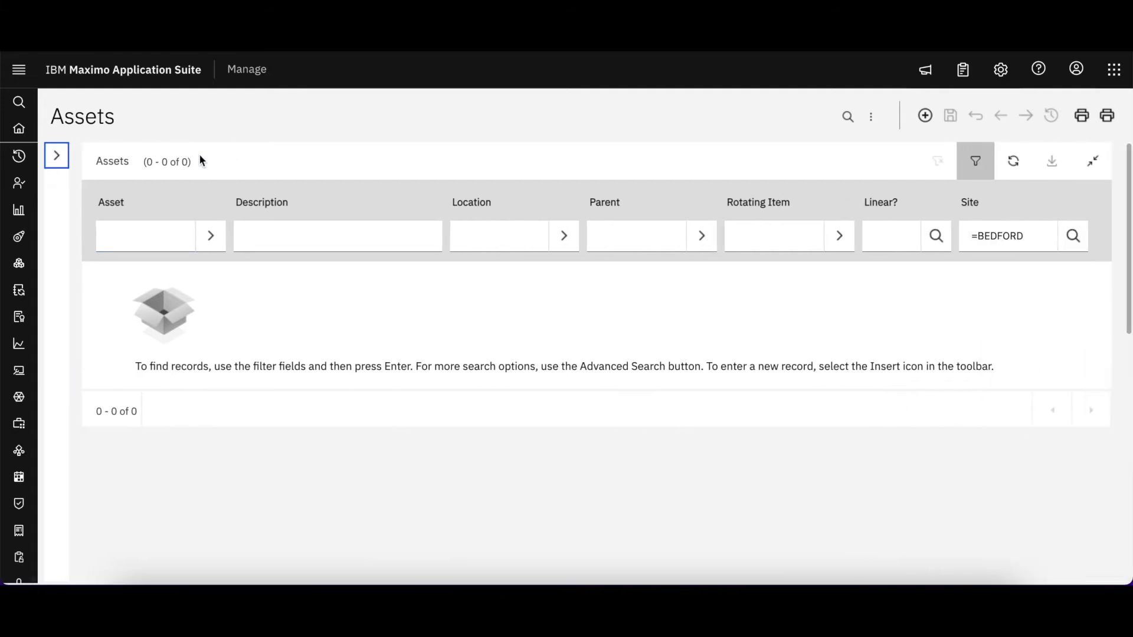
pyautogui.click(62, 157)
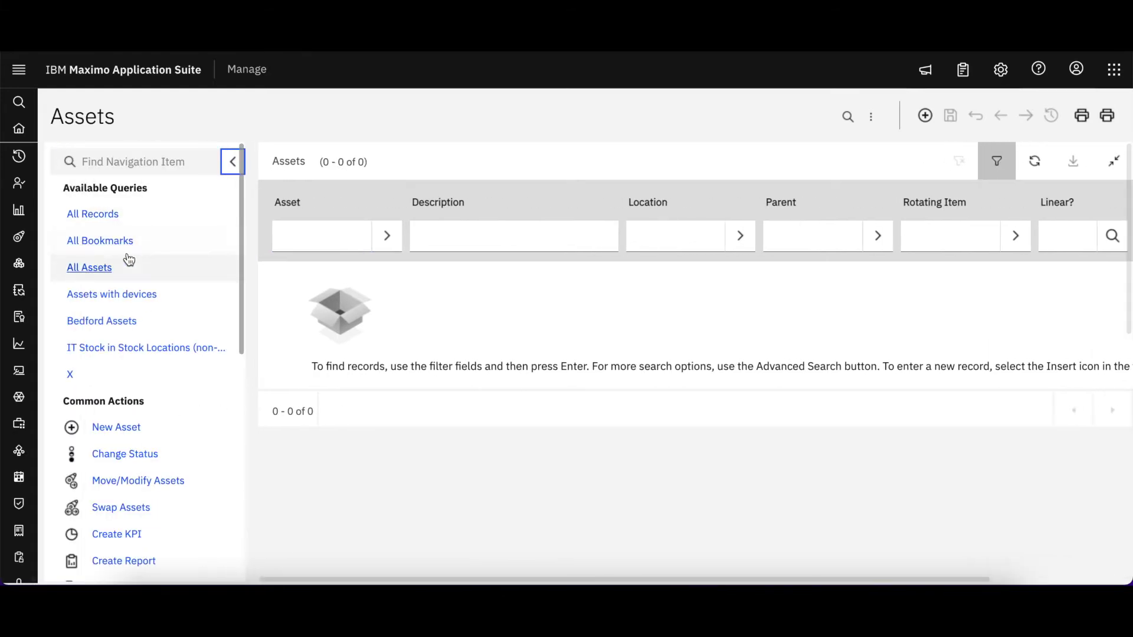
# Run the Bedford Assets query and collapse the queries panel to list the 537 records.
pyautogui.click(119, 320)
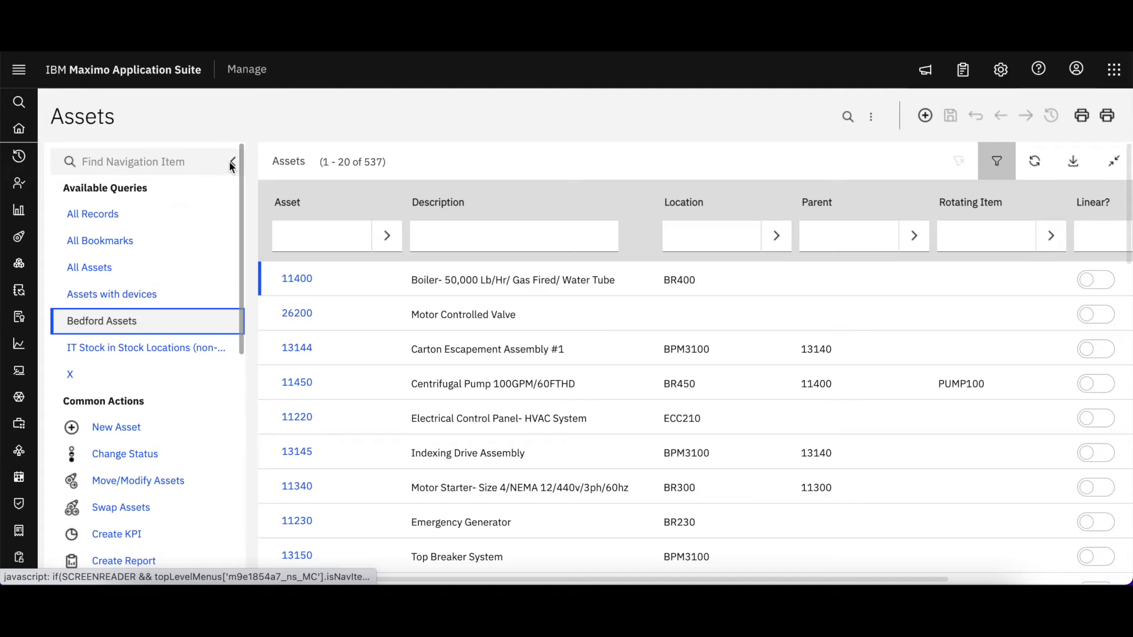
pyautogui.click(230, 161)
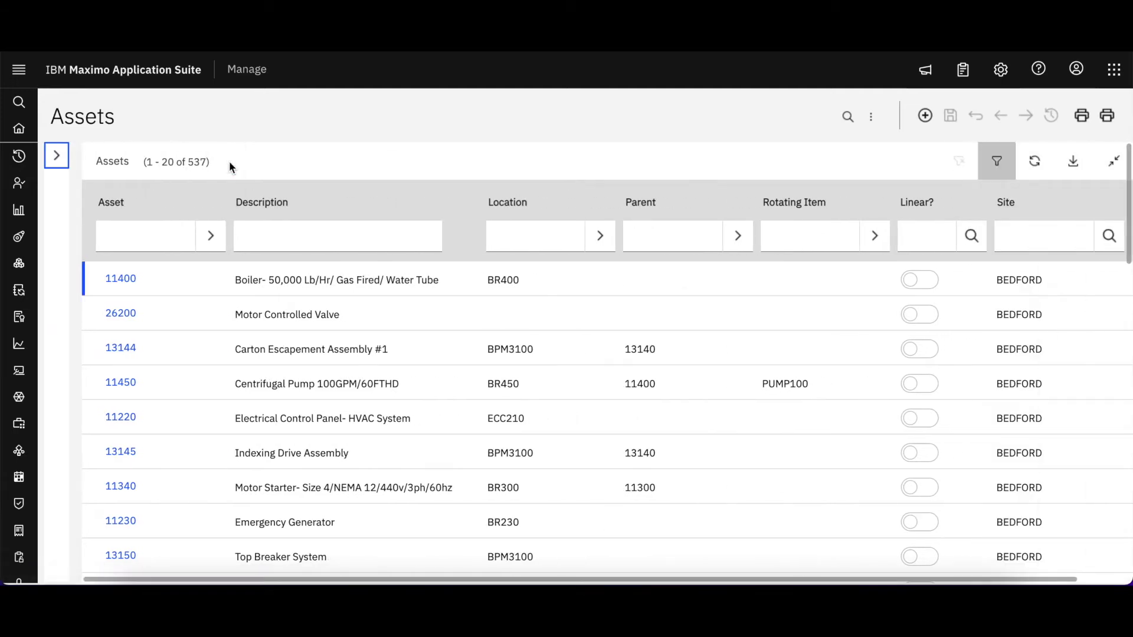
pyautogui.scroll(-10, 229, 165)
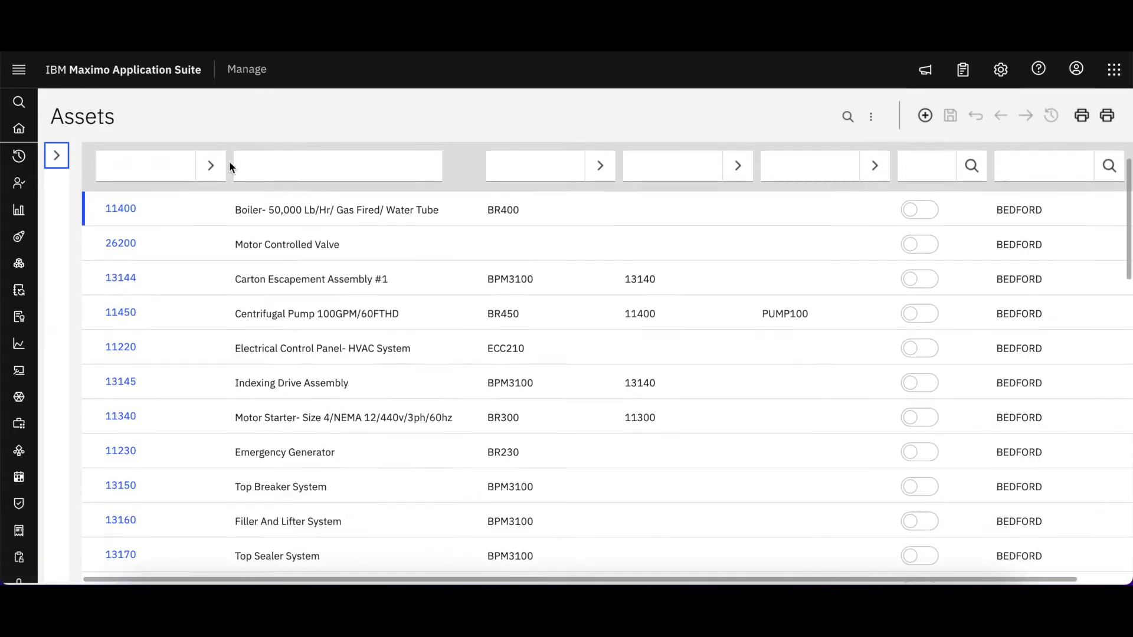
pyautogui.scroll(10, 229, 161)
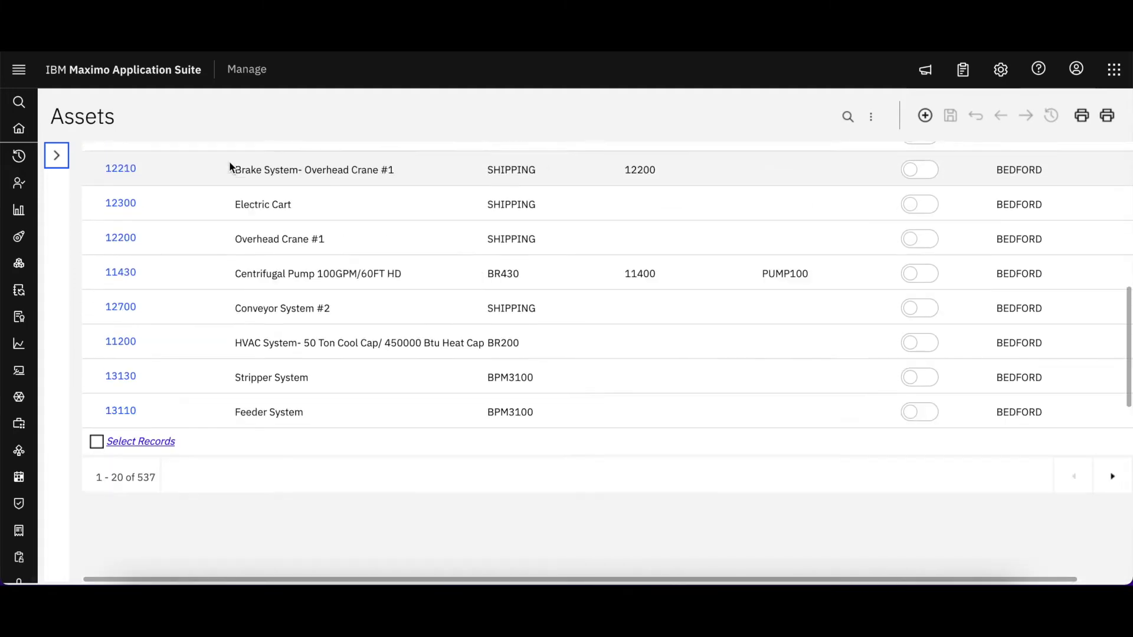
pyautogui.scroll(-15, 261, 232)
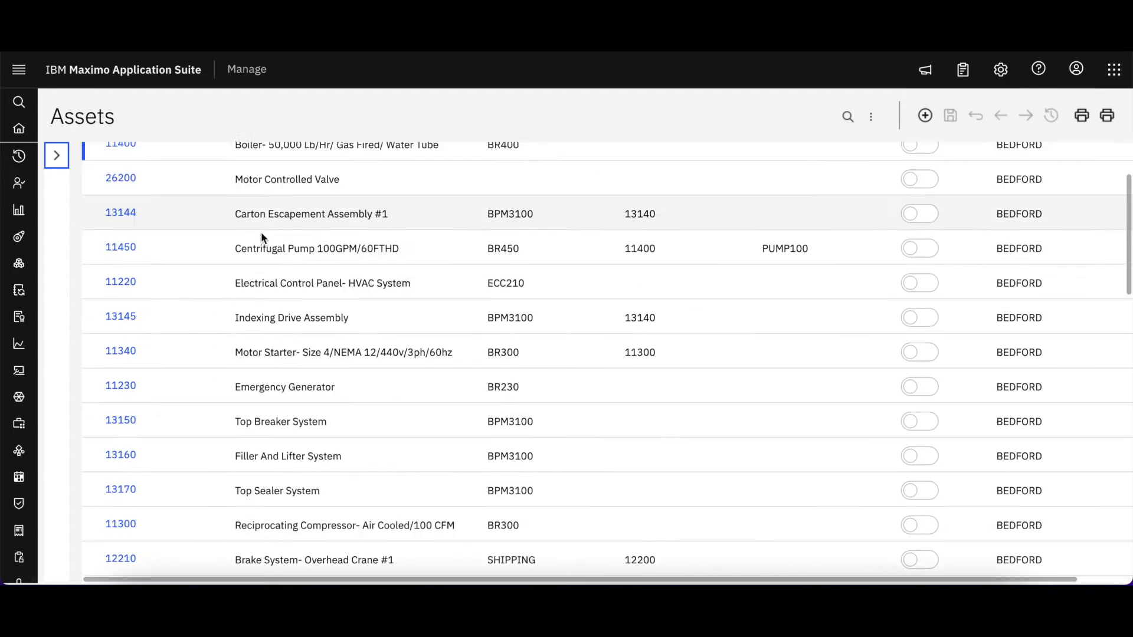
pyautogui.scroll(5, 261, 232)
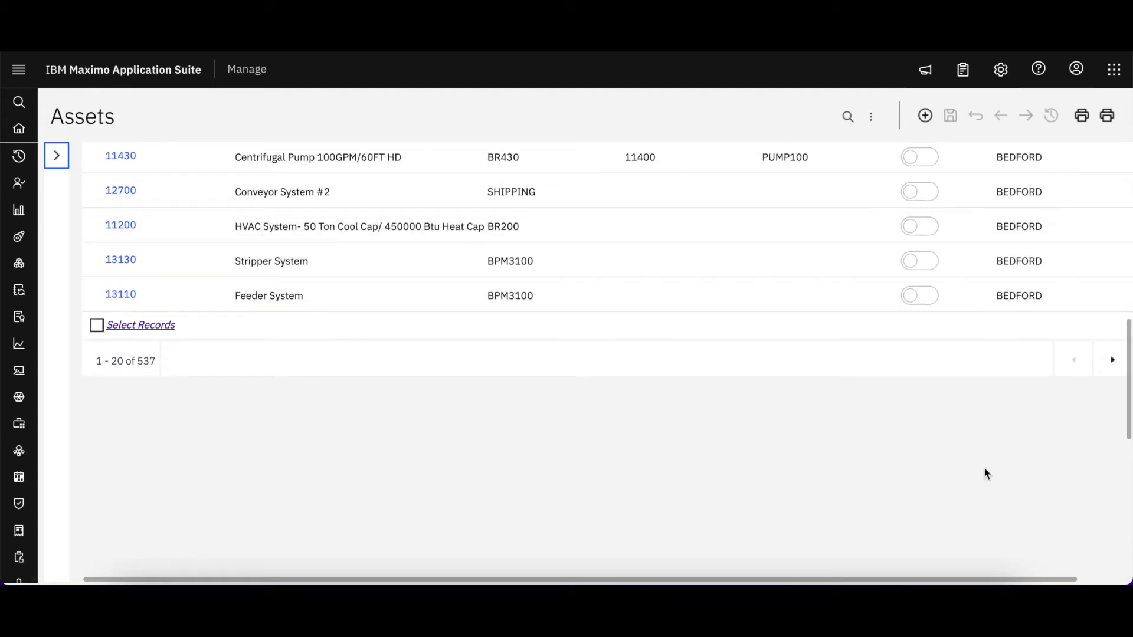
# Page forward to assets 41–60, back to 21–40, and open the Location filter's lookup options.
pyautogui.click(1113, 361)
pyautogui.click(1112, 361)
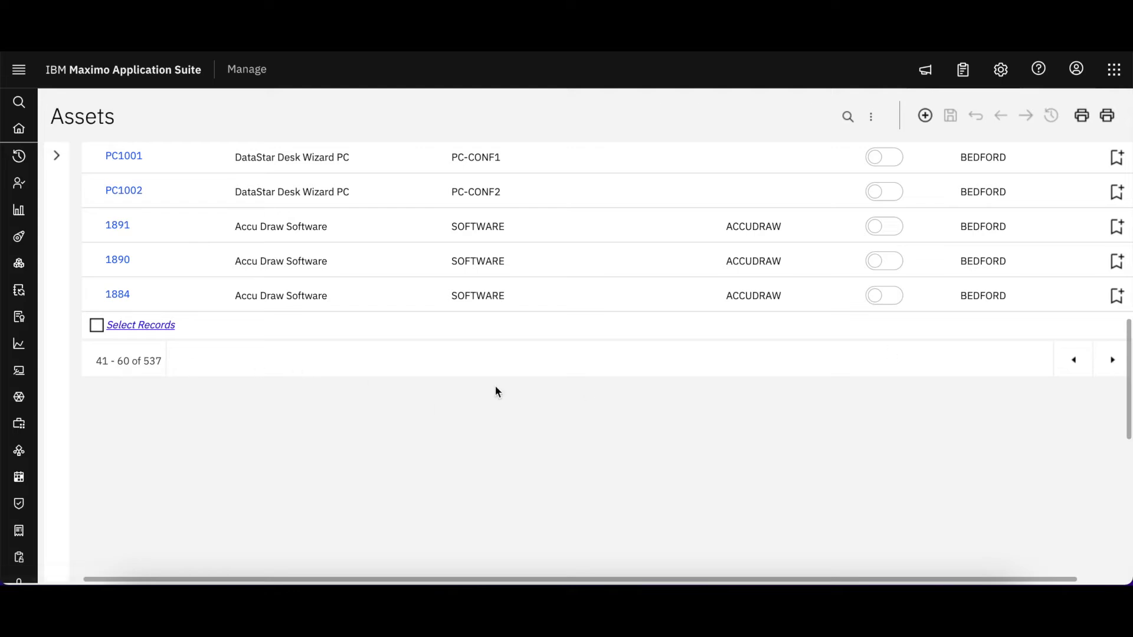
pyautogui.click(1073, 361)
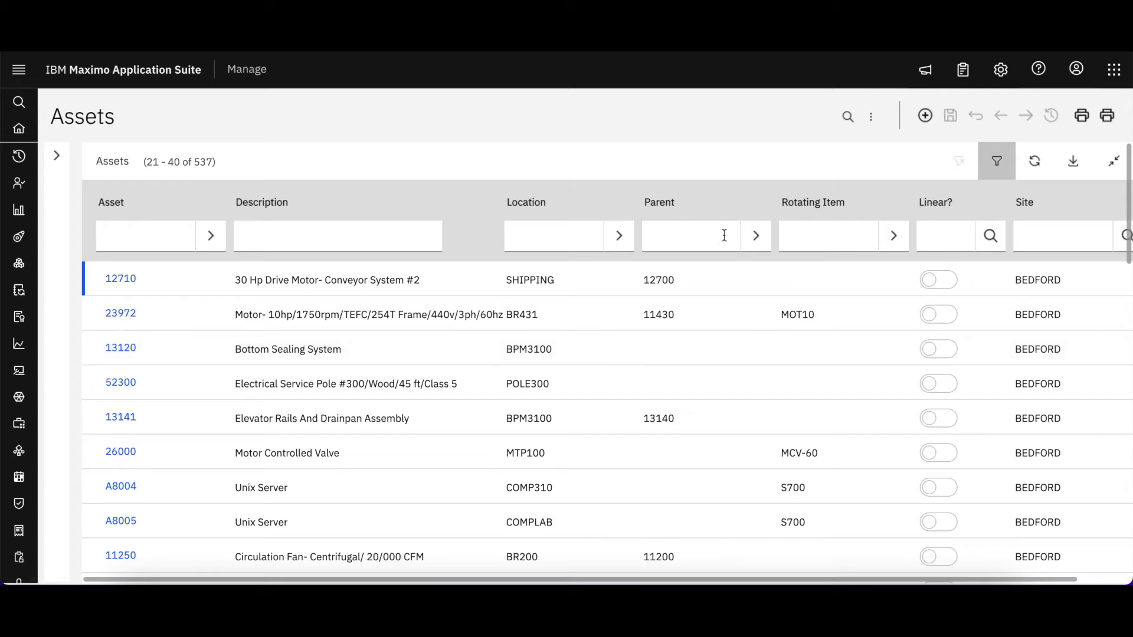
pyautogui.click(622, 236)
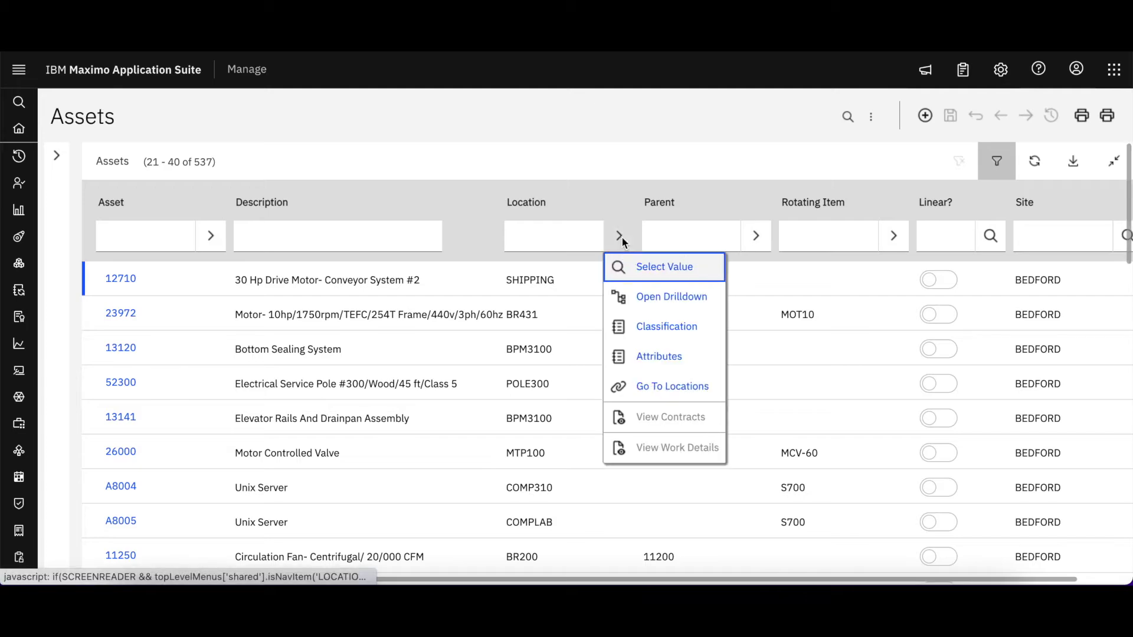
# Search the location lookup for 'br' and choose BR200 as the Location filter.
pyautogui.click(682, 271)
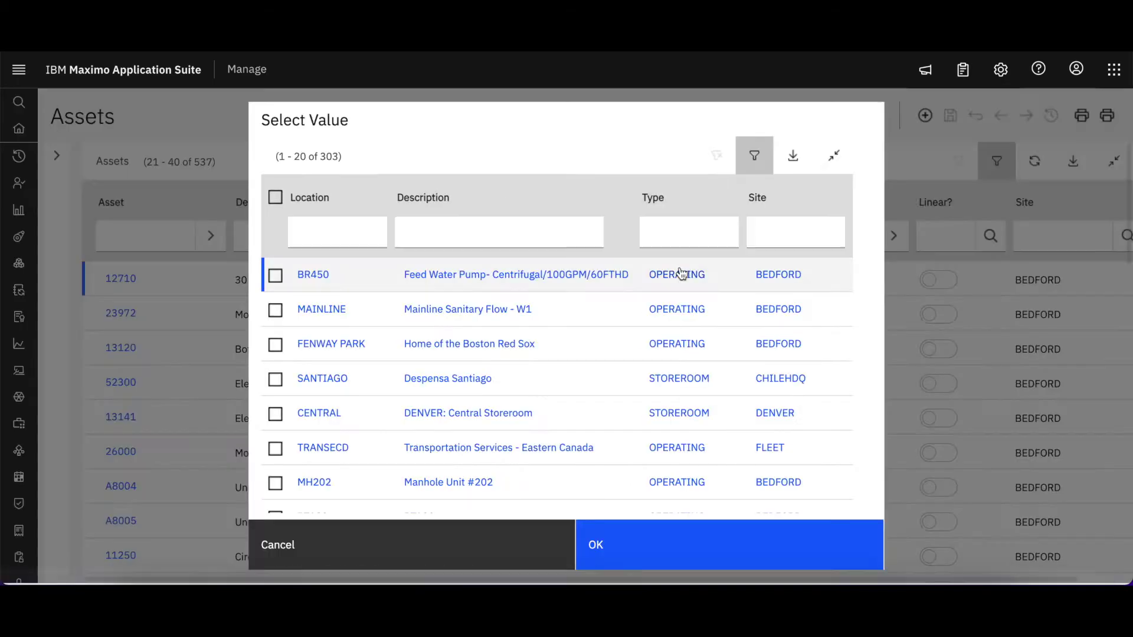
pyautogui.scroll(-5, 681, 273)
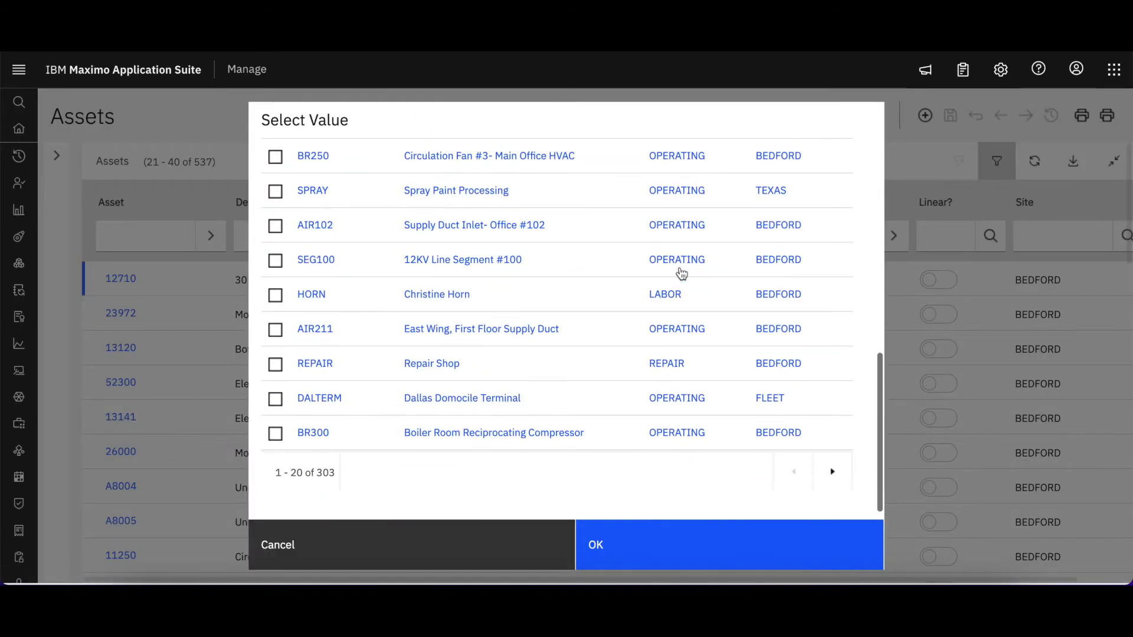
pyautogui.scroll(5, 681, 273)
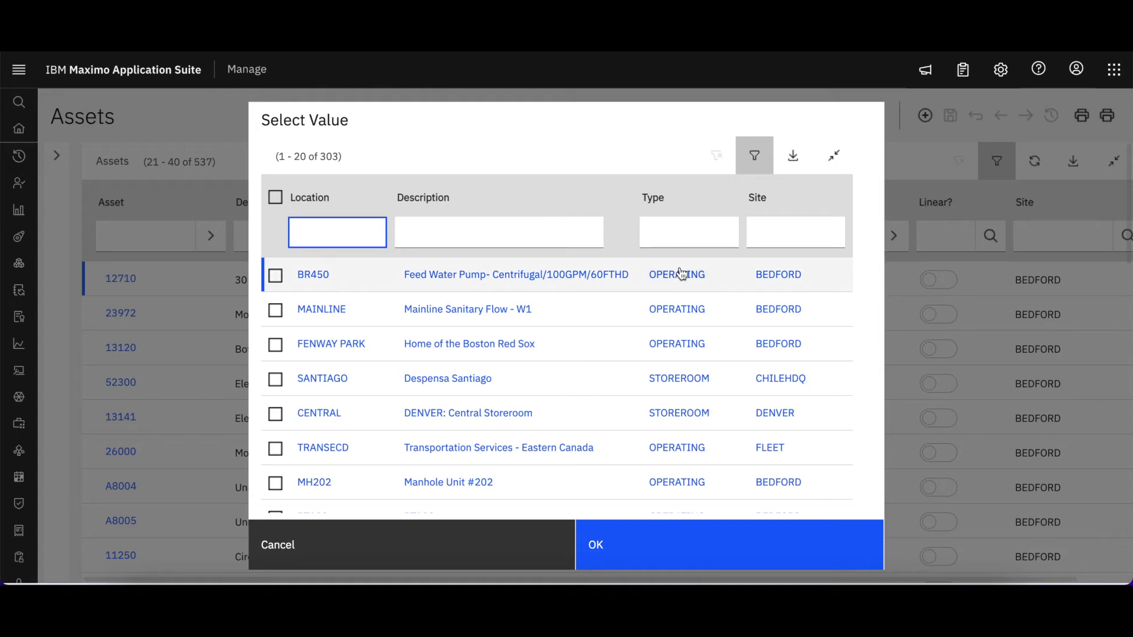
pyautogui.write('br')
pyautogui.press('Return')
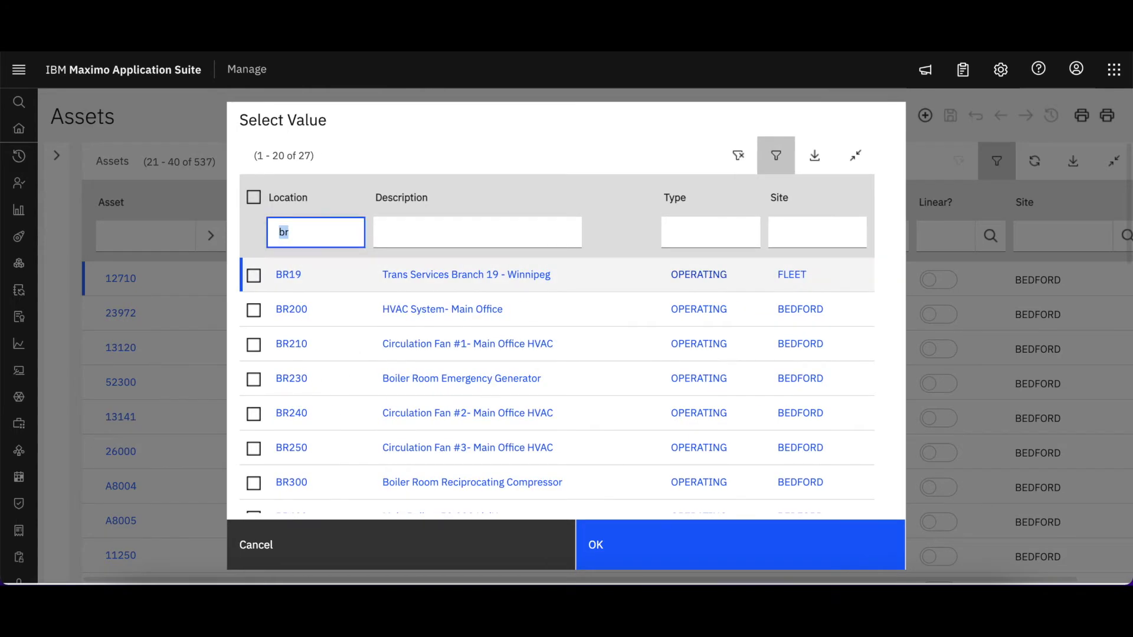
pyautogui.click(252, 310)
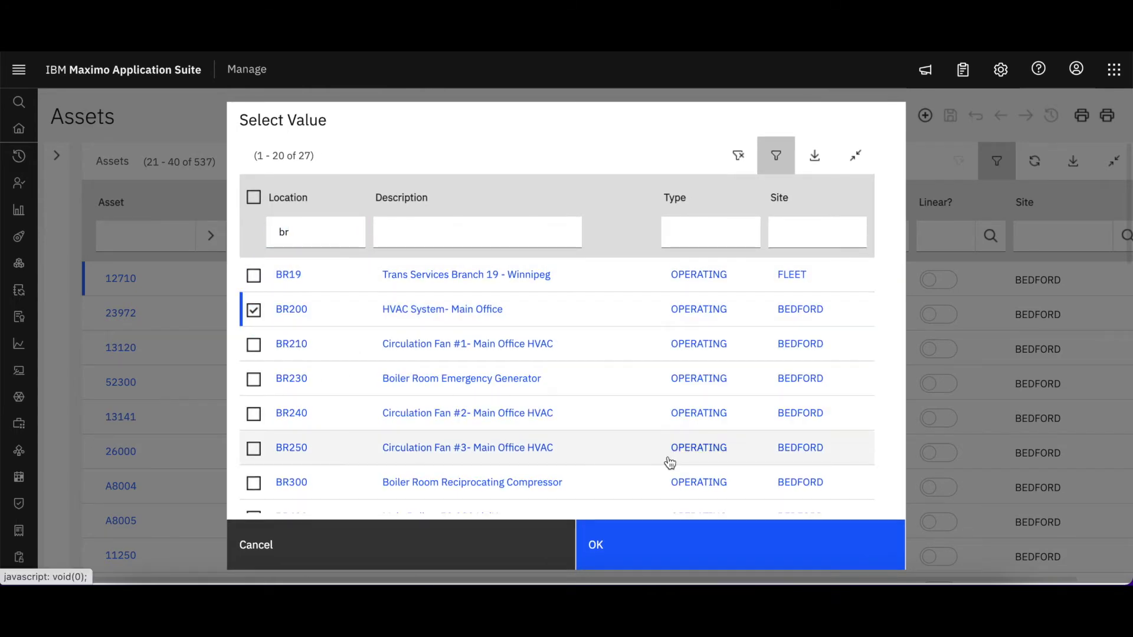
pyautogui.click(684, 540)
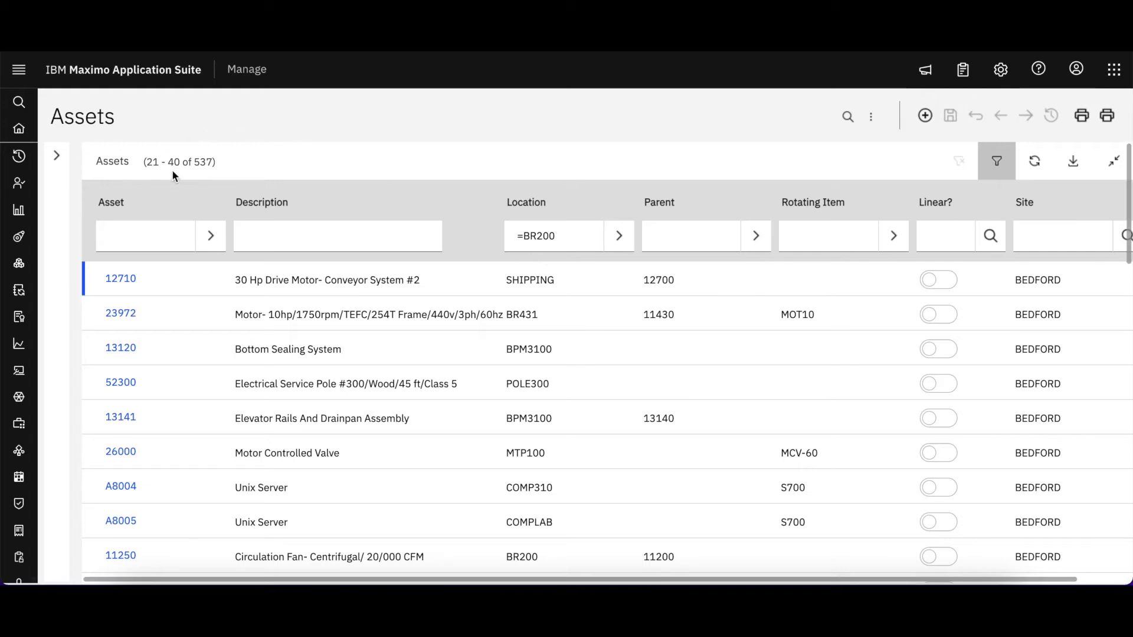
# Refresh to show the two BR200 assets, open asset 11200, then step to 11250 and back.
pyautogui.click(1038, 170)
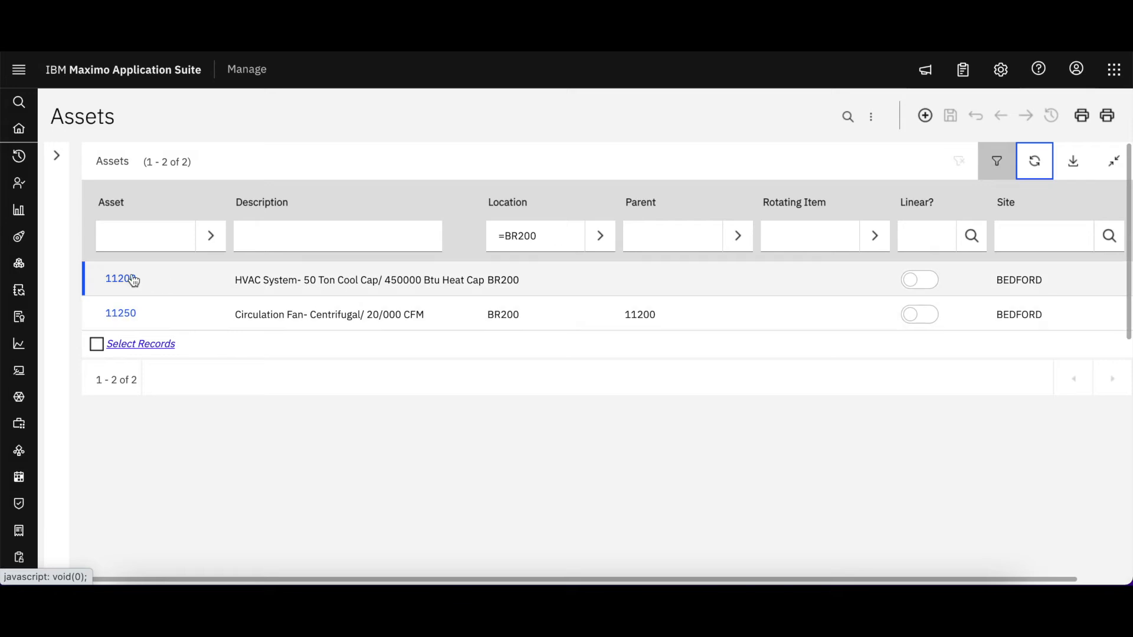
pyautogui.click(131, 281)
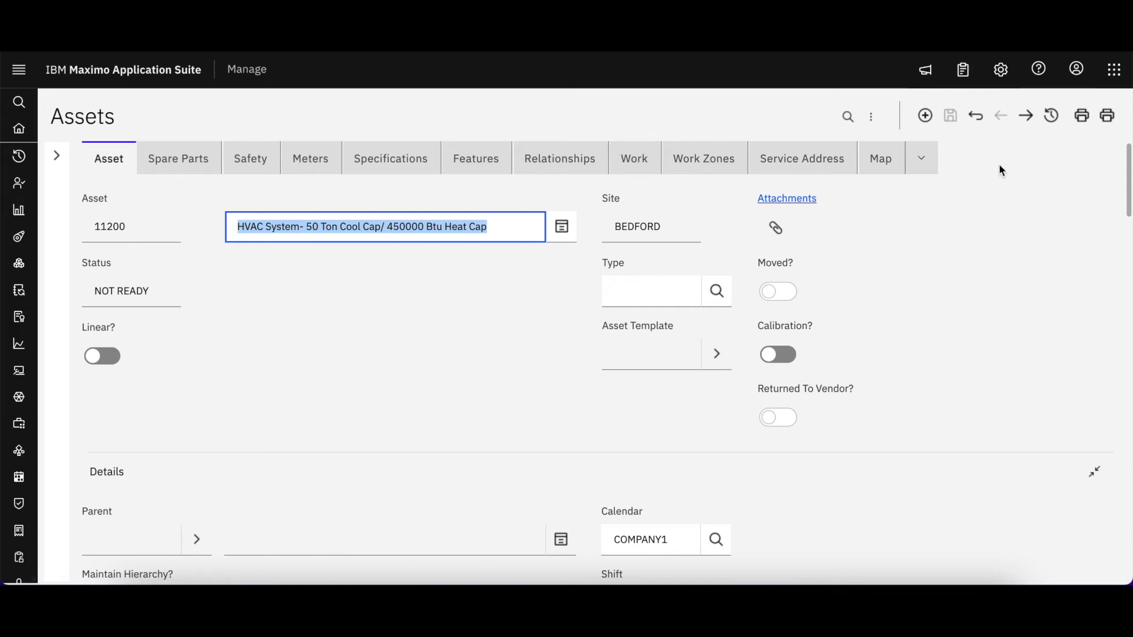
pyautogui.click(1027, 116)
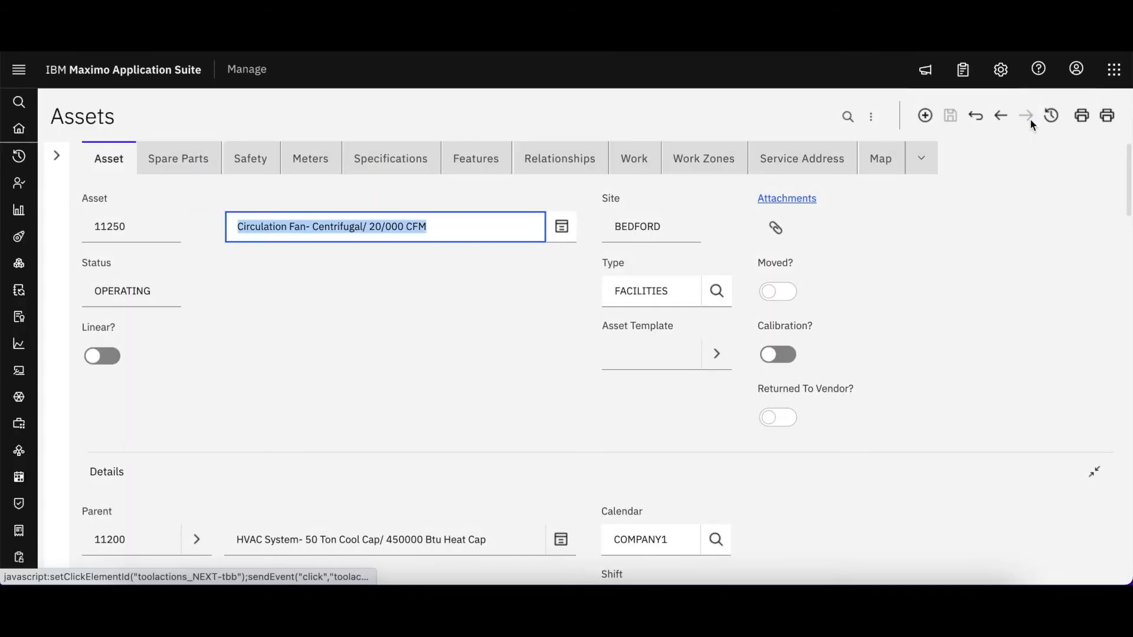
pyautogui.click(1001, 116)
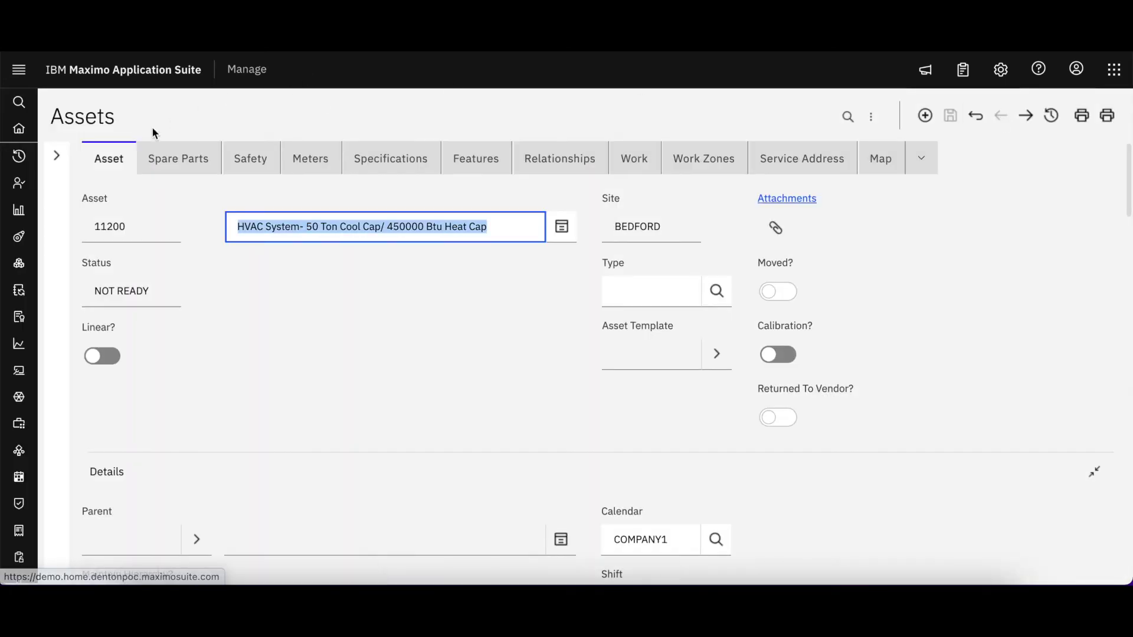
# Return via List View to the two filtered BR200 assets, hiding the side panel afterwards.
pyautogui.click(55, 155)
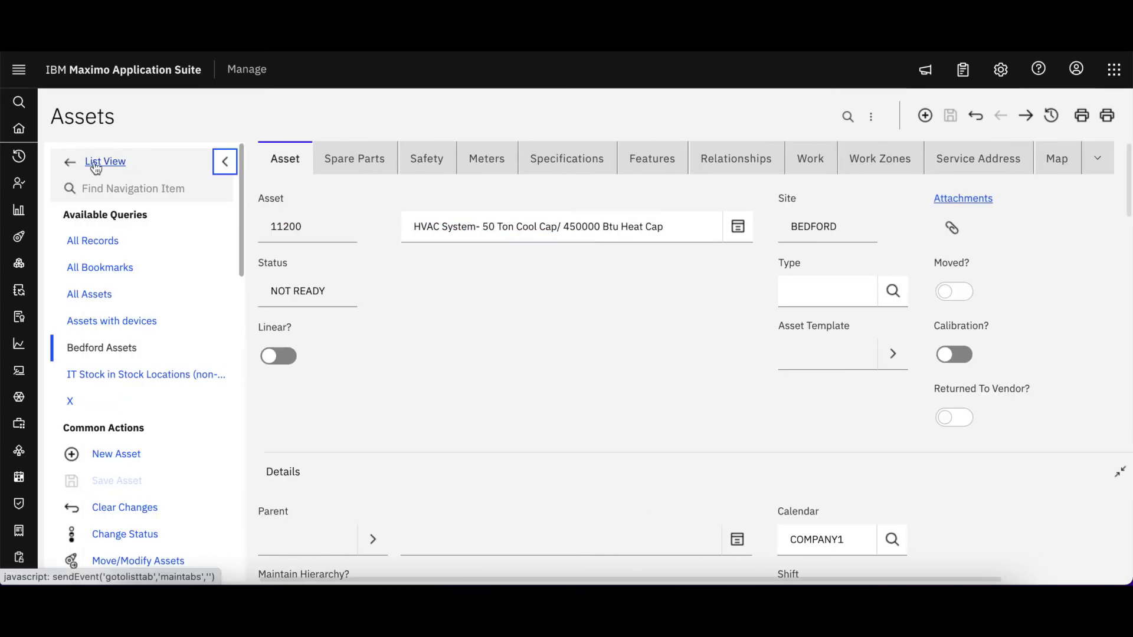
pyautogui.click(224, 162)
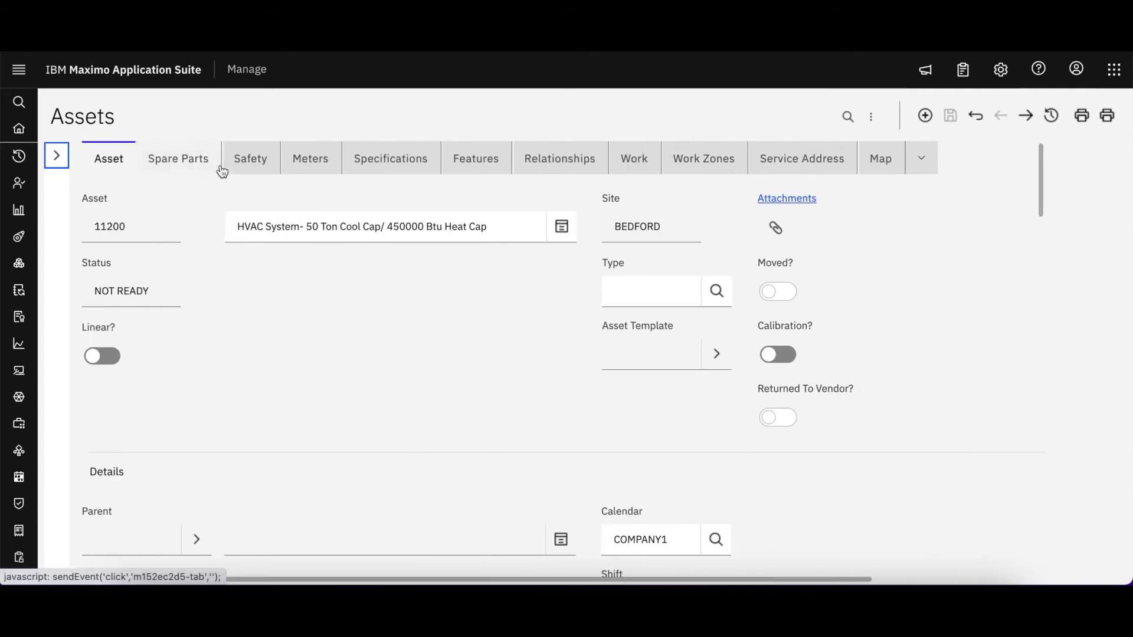
pyautogui.click(57, 158)
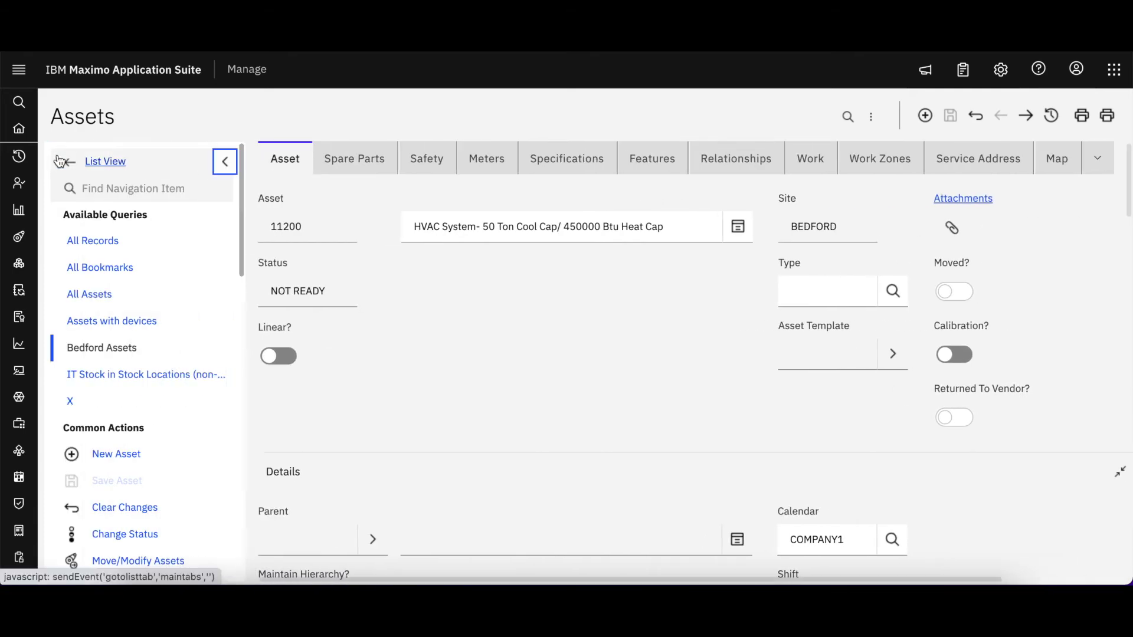
pyautogui.click(115, 162)
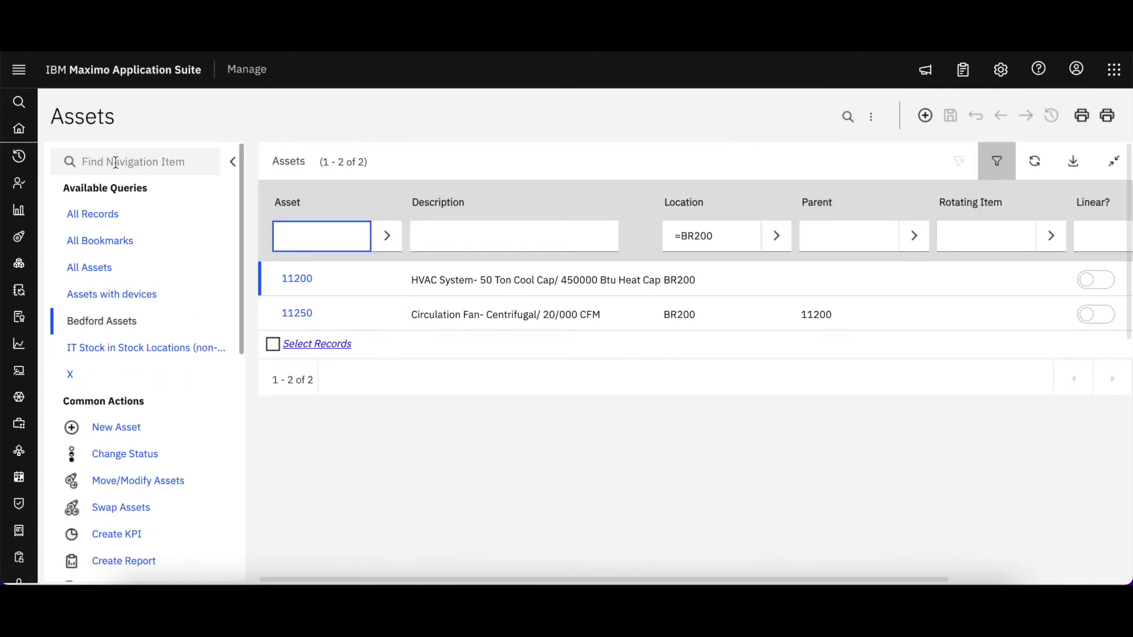
pyautogui.click(233, 163)
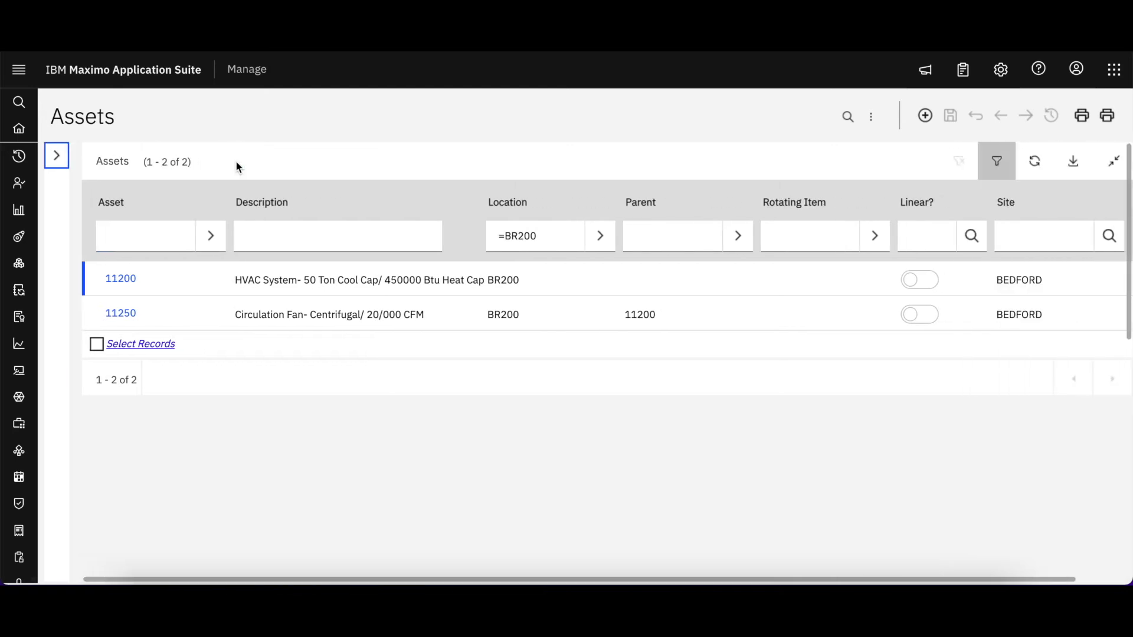
# Open asset 11200, advance to 11250, then go back to the widened BR200 list.
pyautogui.click(125, 282)
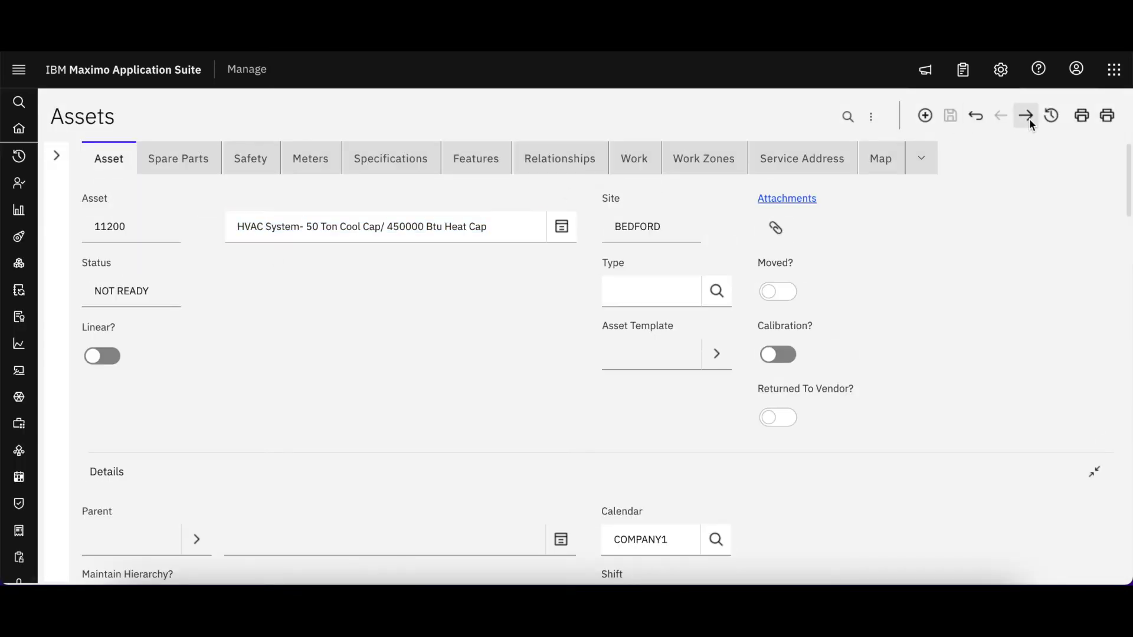
pyautogui.click(1025, 116)
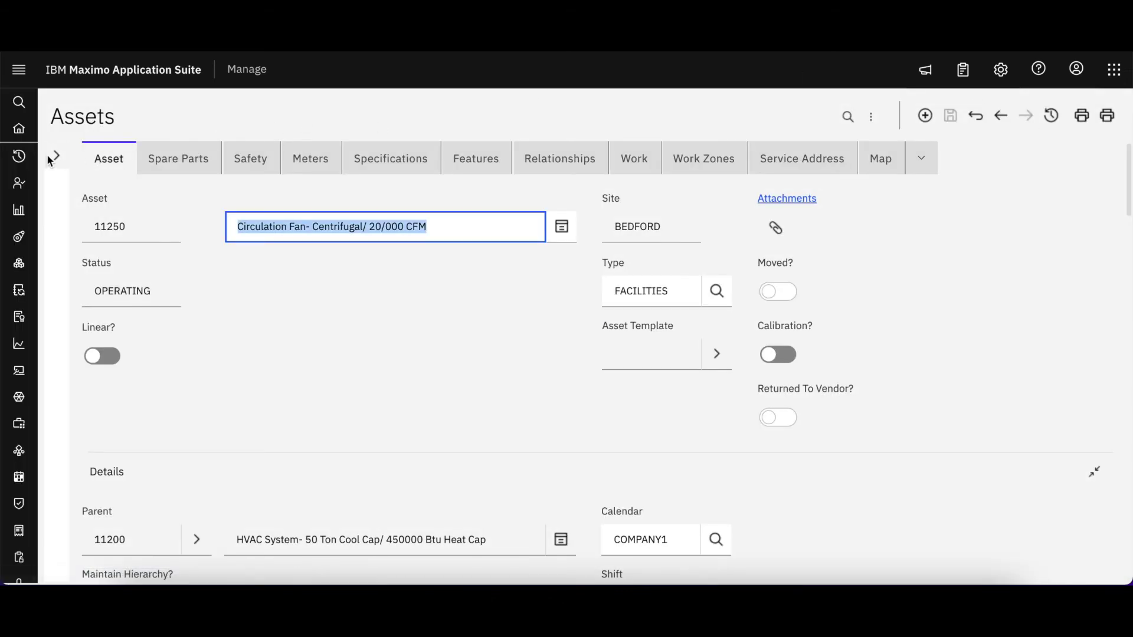
pyautogui.click(57, 156)
pyautogui.click(114, 168)
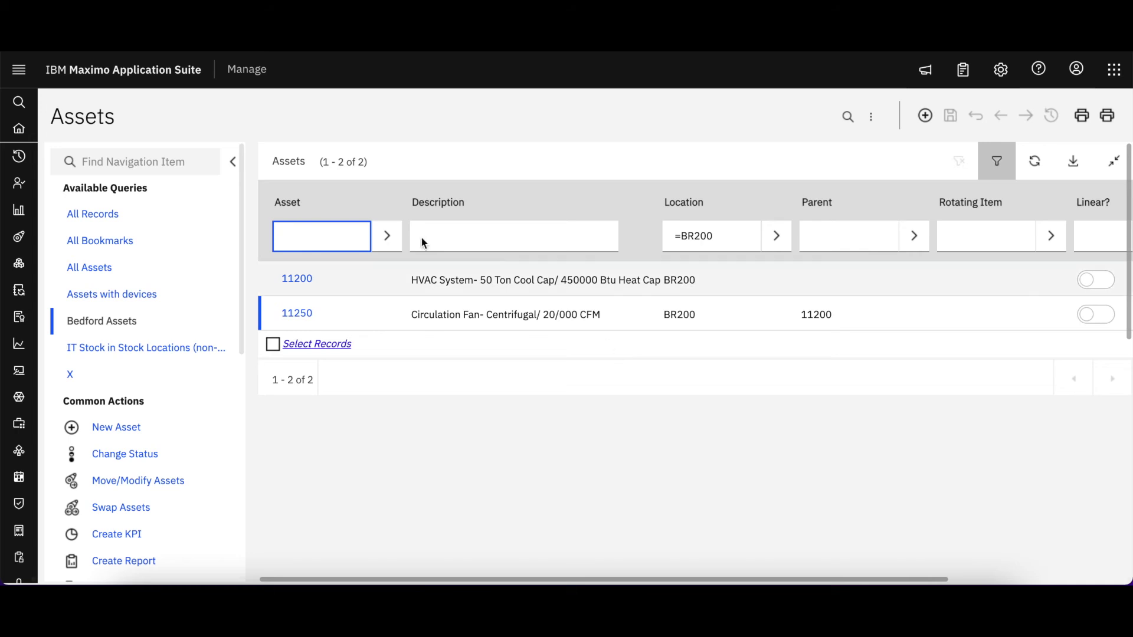
pyautogui.click(233, 161)
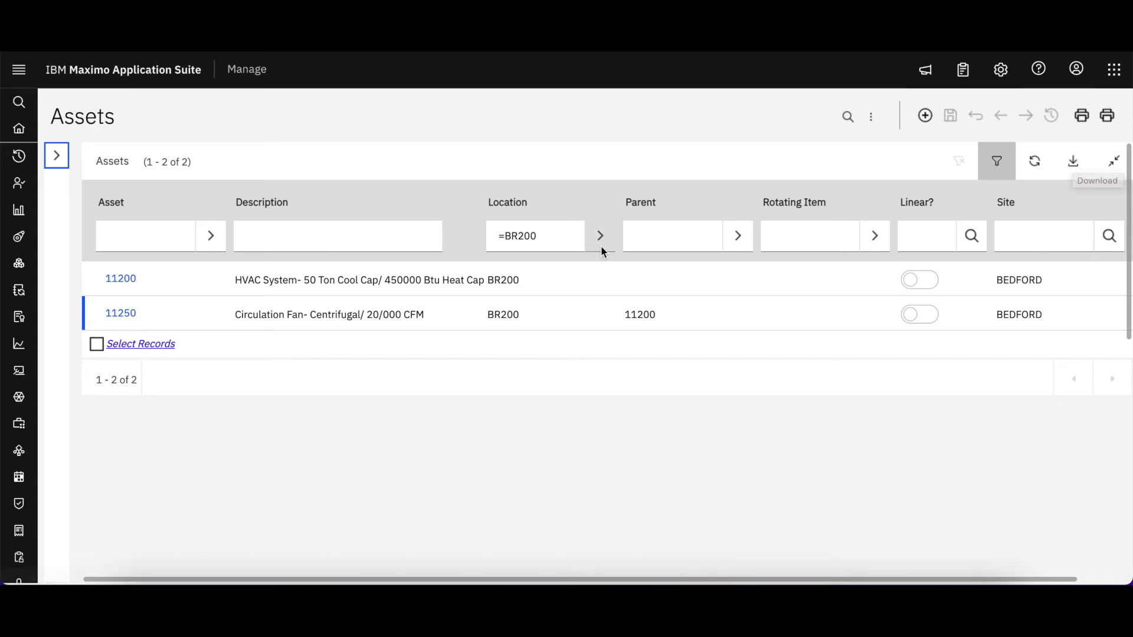
pyautogui.click(553, 232)
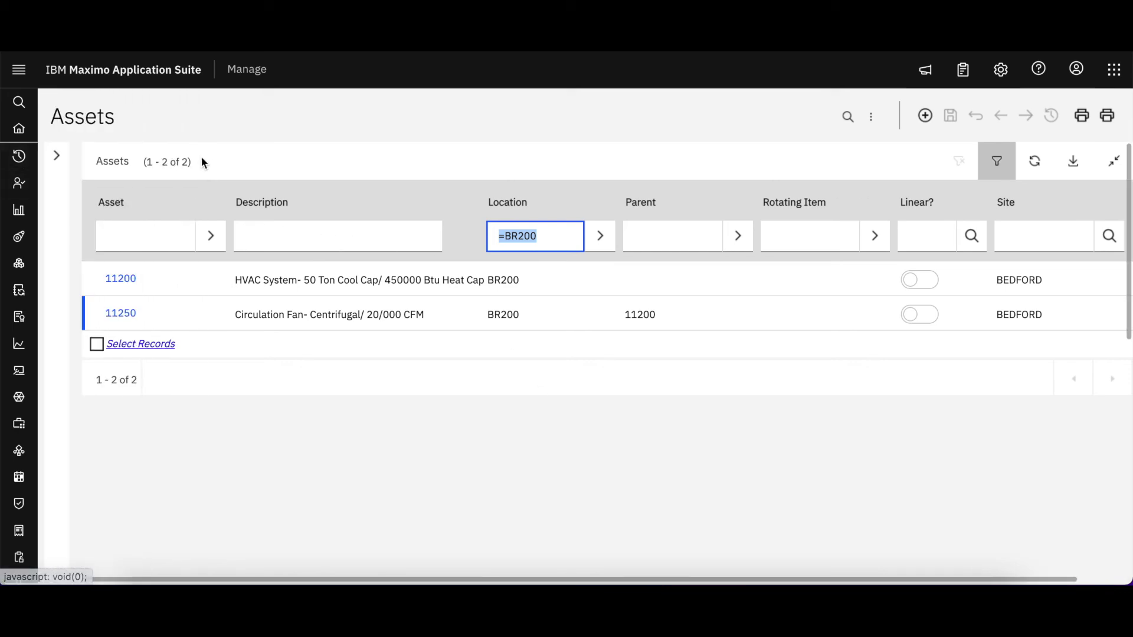
pyautogui.click(57, 153)
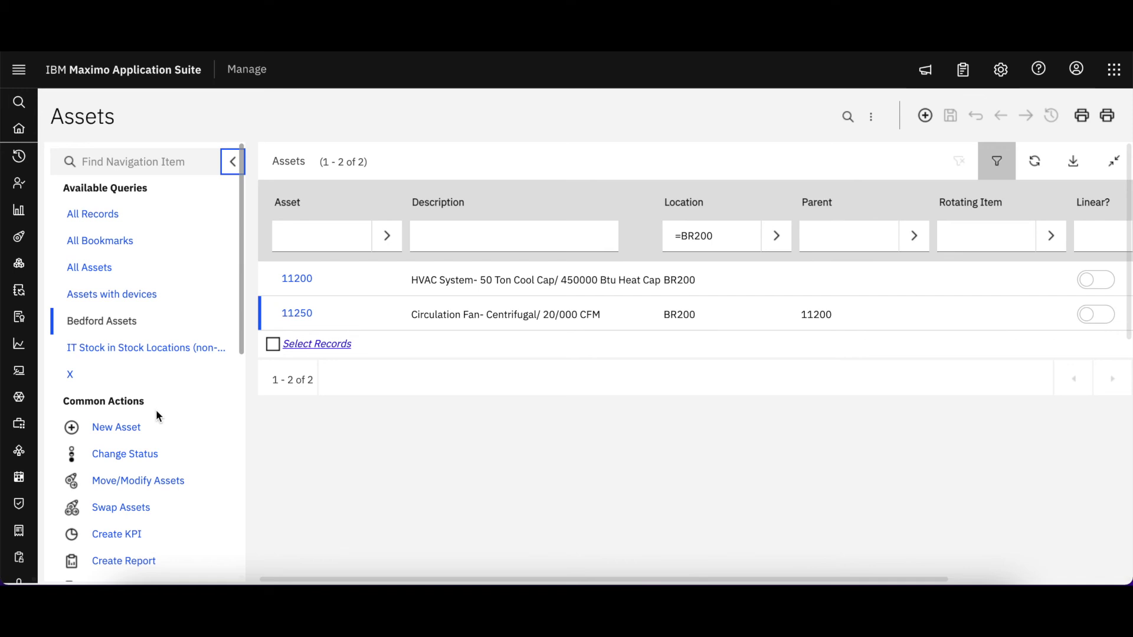
pyautogui.scroll(-1, 156, 410)
# Start Change Status for both BR200 assets, cancel the warning, and collapse the side panel.
pyautogui.click(150, 424)
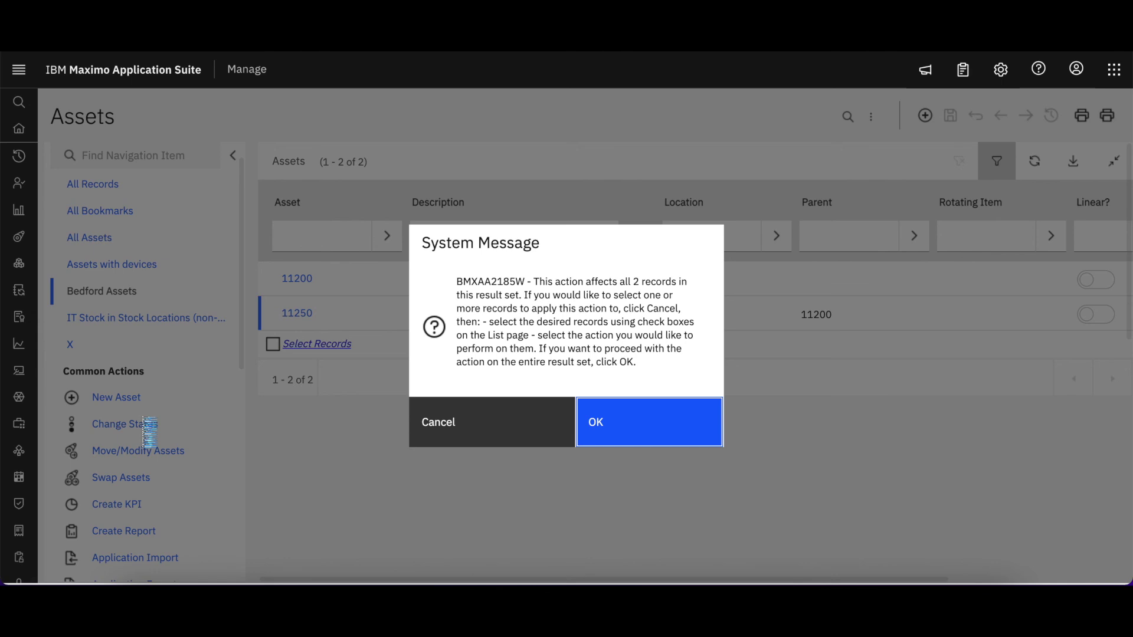
pyautogui.click(513, 419)
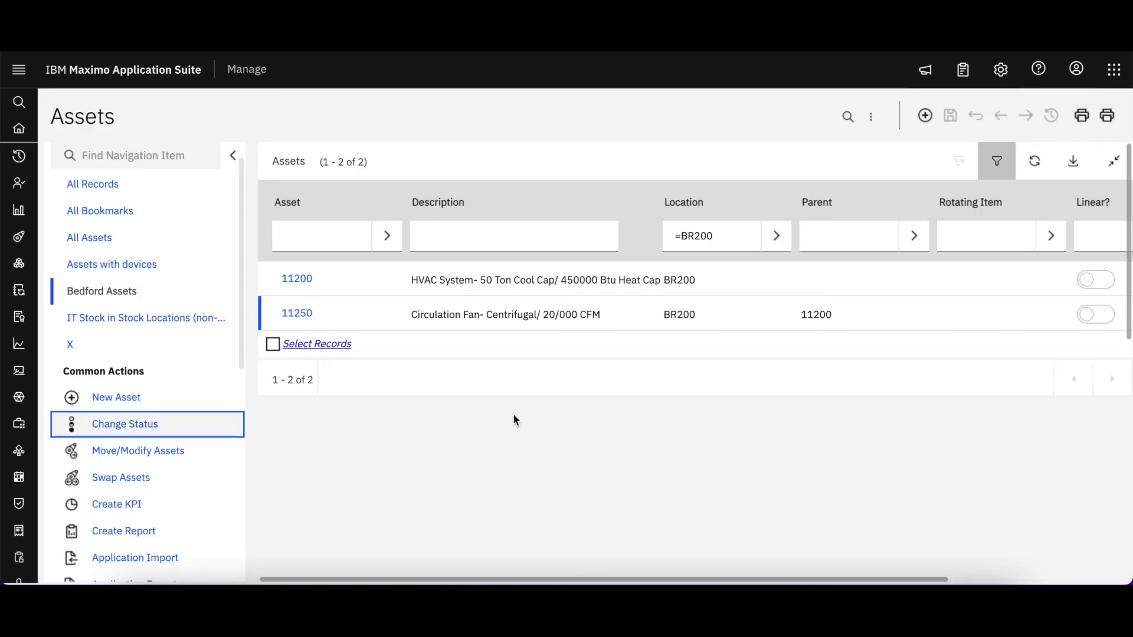
pyautogui.click(233, 155)
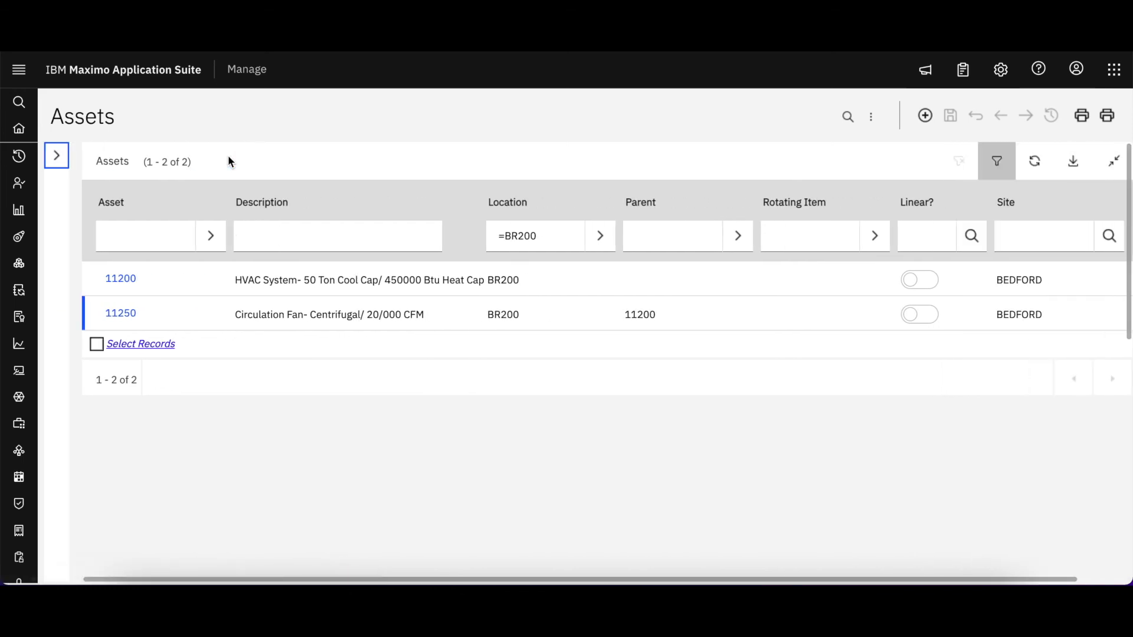